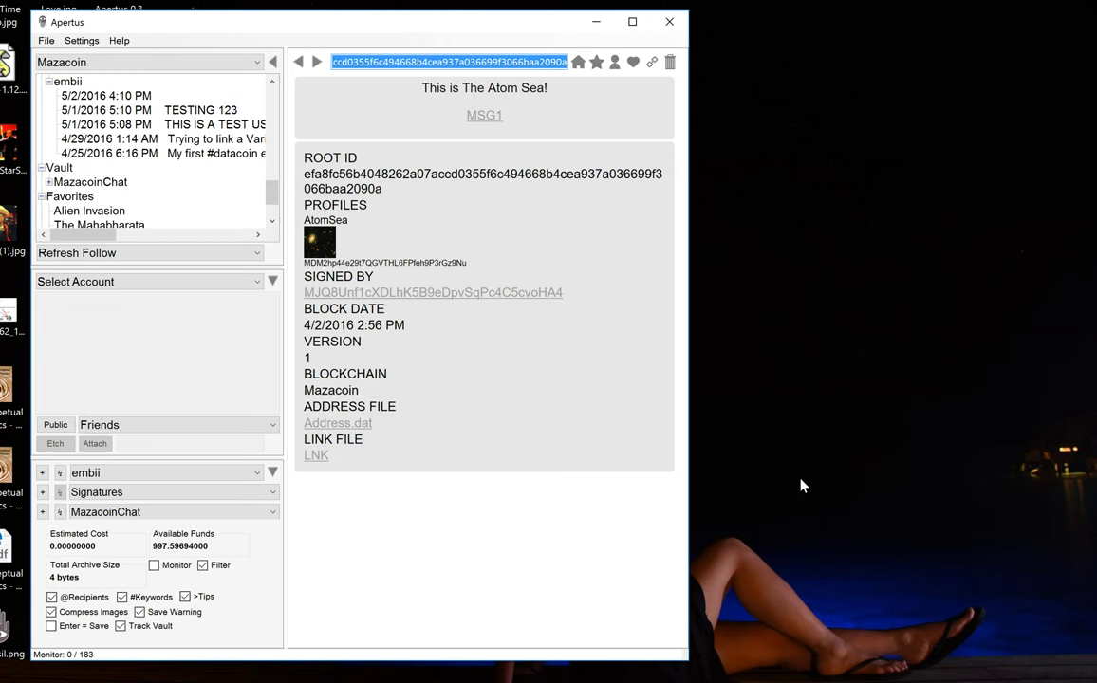
# Open the Trust Center from Settings and move it clear of the Atom Sea record.
pyautogui.click(81, 43)
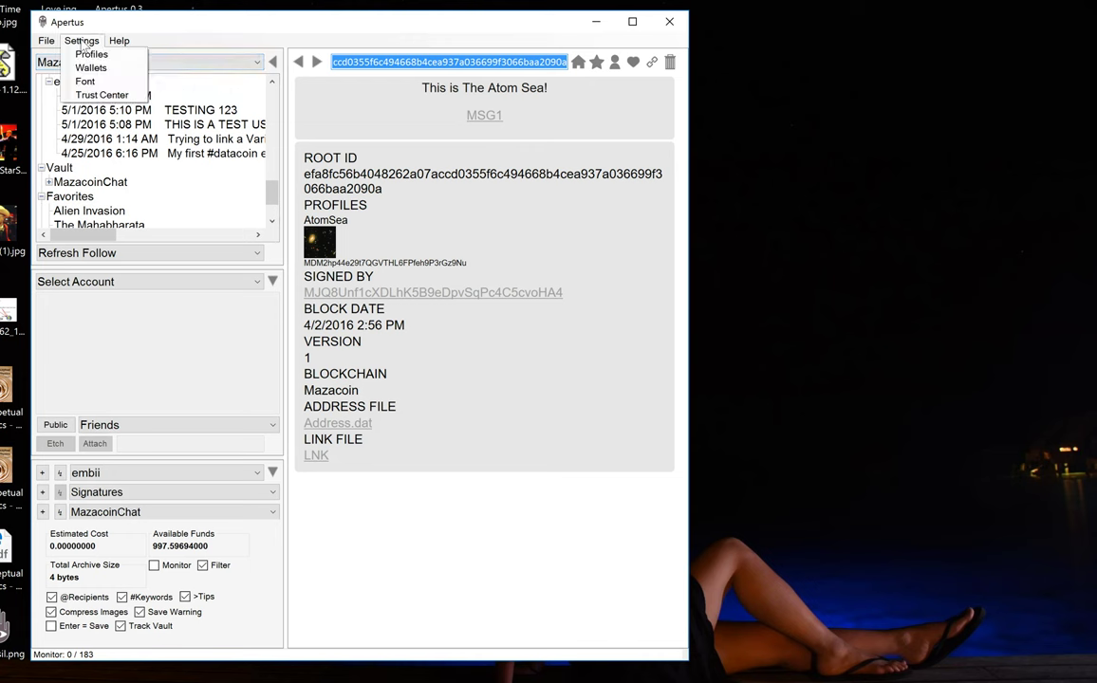
pyautogui.click(102, 96)
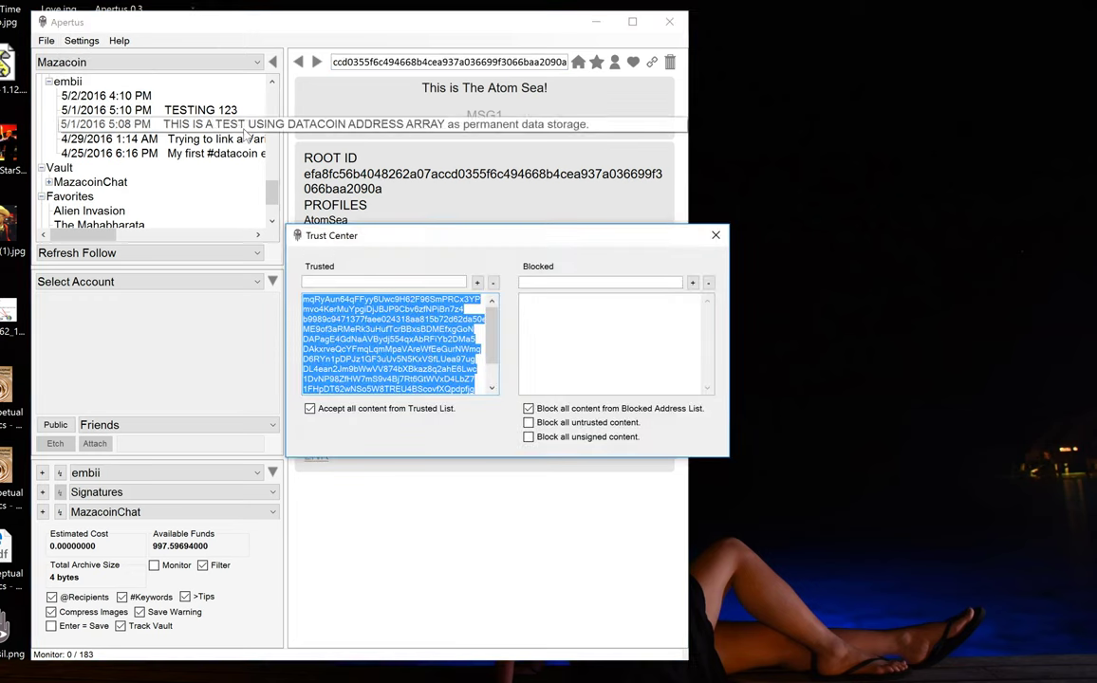
pyautogui.moveTo(479, 242); pyautogui.dragTo(824, 97)
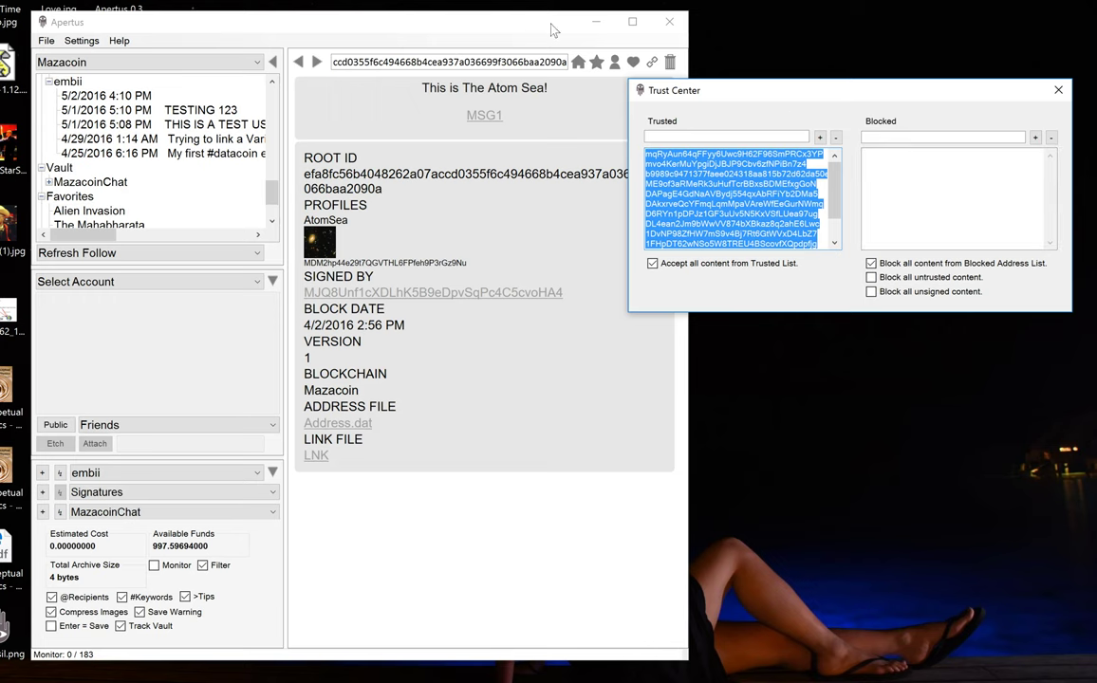
pyautogui.click(415, 32)
pyautogui.moveTo(415, 31); pyautogui.dragTo(394, 28)
pyautogui.moveTo(816, 90); pyautogui.dragTo(831, 74)
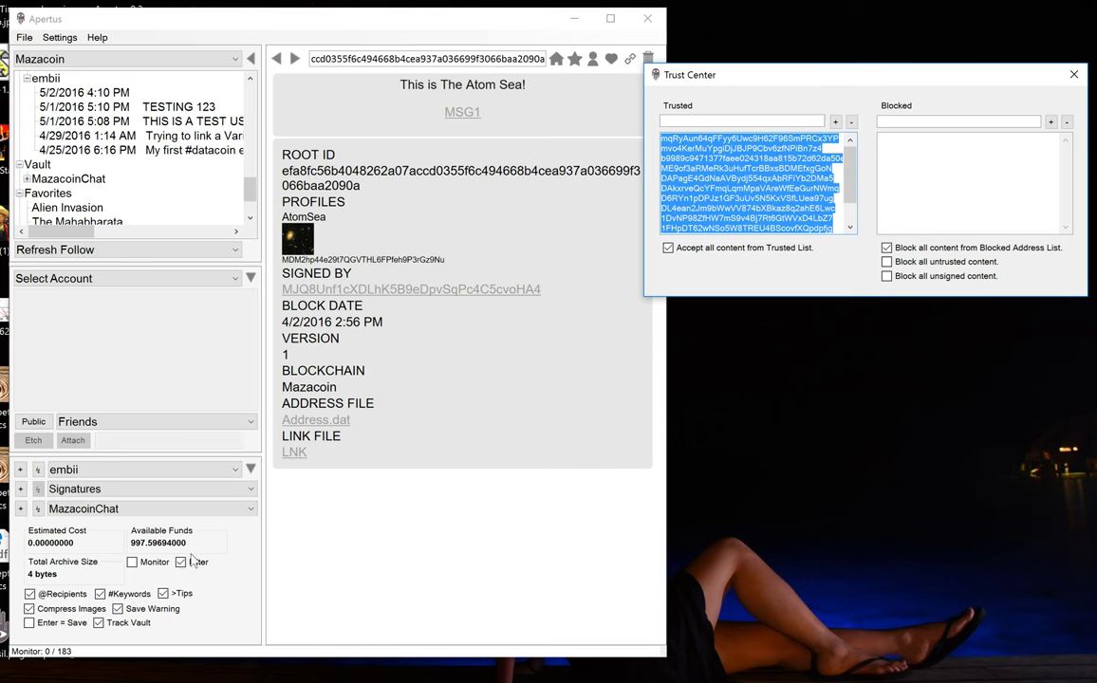
pyautogui.moveTo(813, 85); pyautogui.dragTo(738, 121)
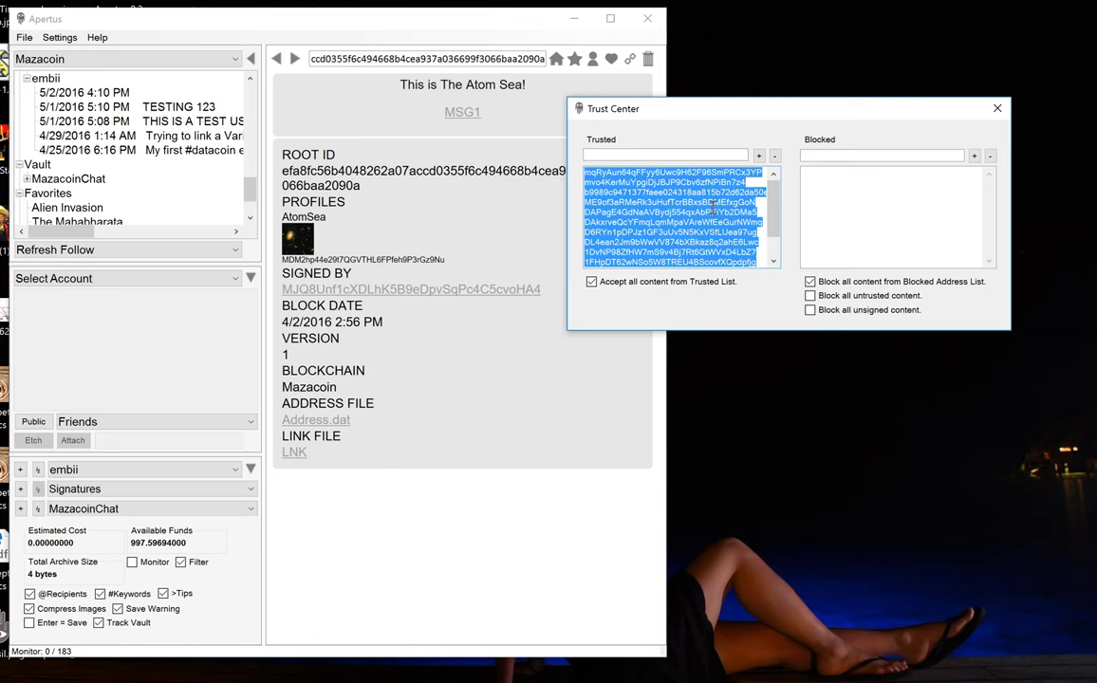
pyautogui.scroll(-1, 771, 199)
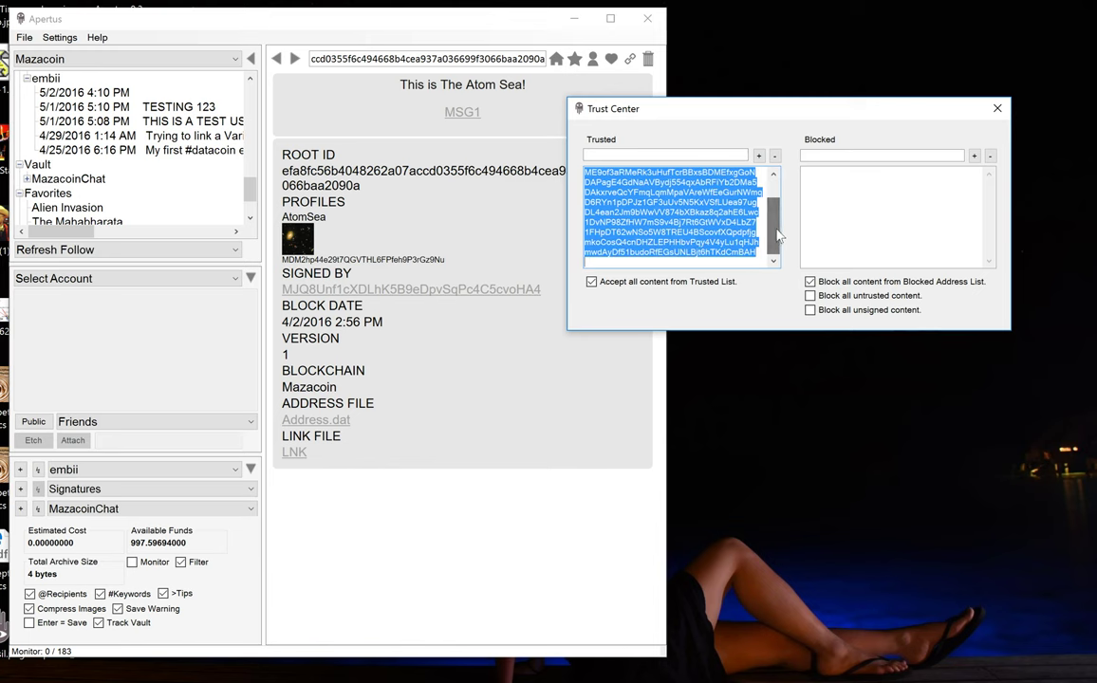
pyautogui.click(676, 155)
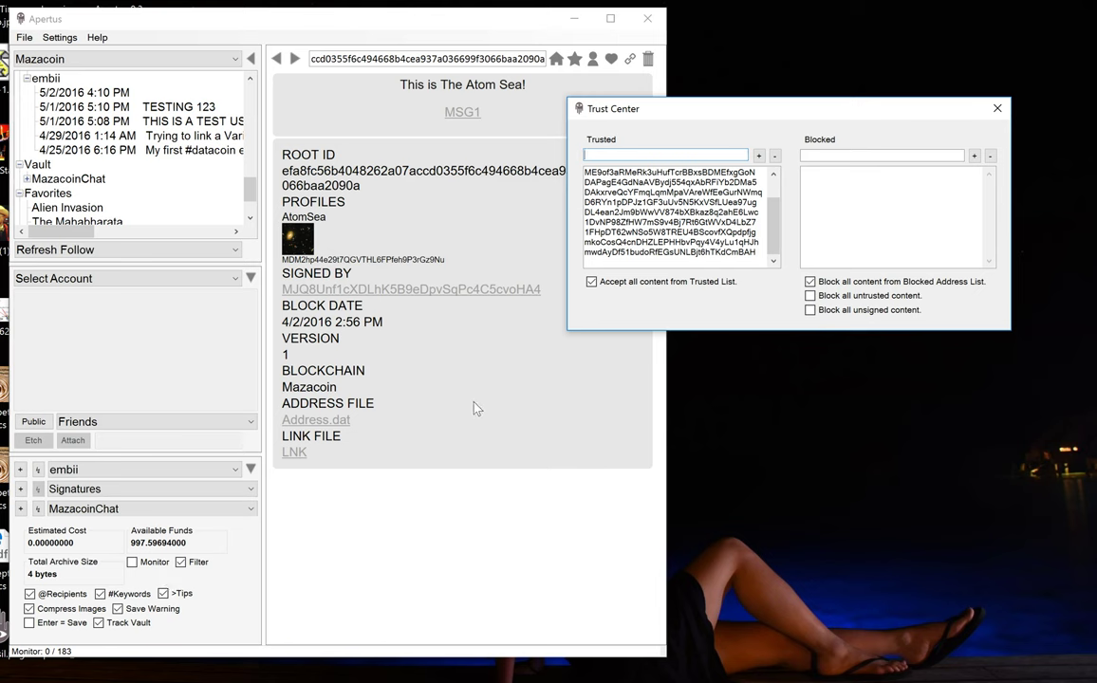
pyautogui.scroll(1, 699, 201)
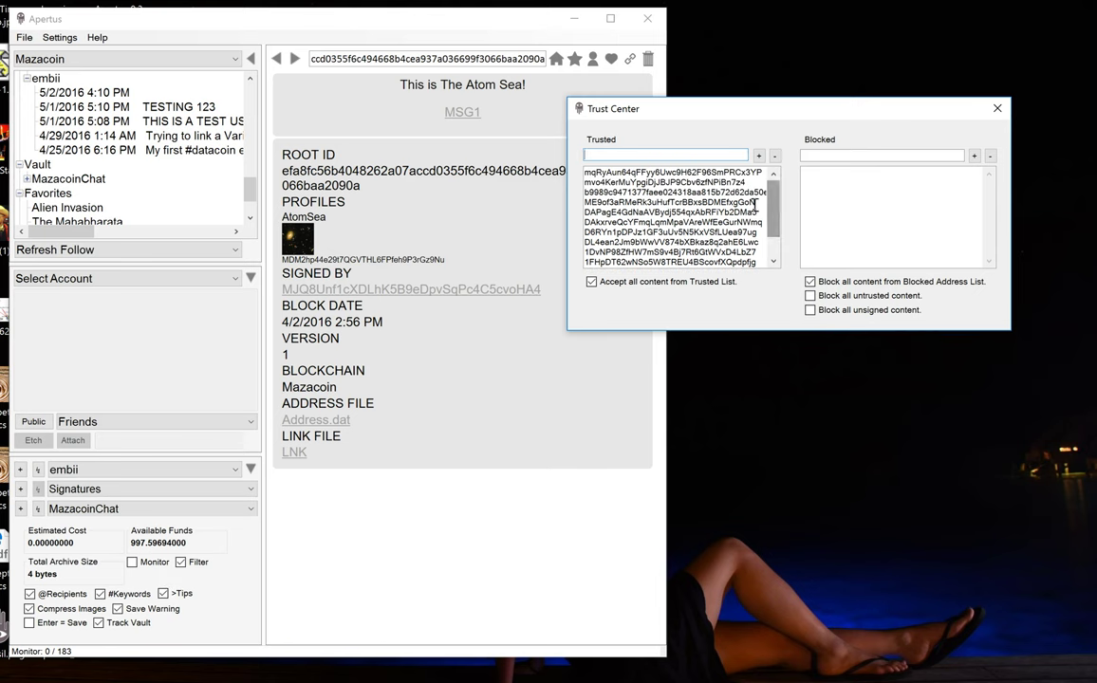
pyautogui.click(478, 343)
pyautogui.moveTo(561, 286); pyautogui.dragTo(278, 300)
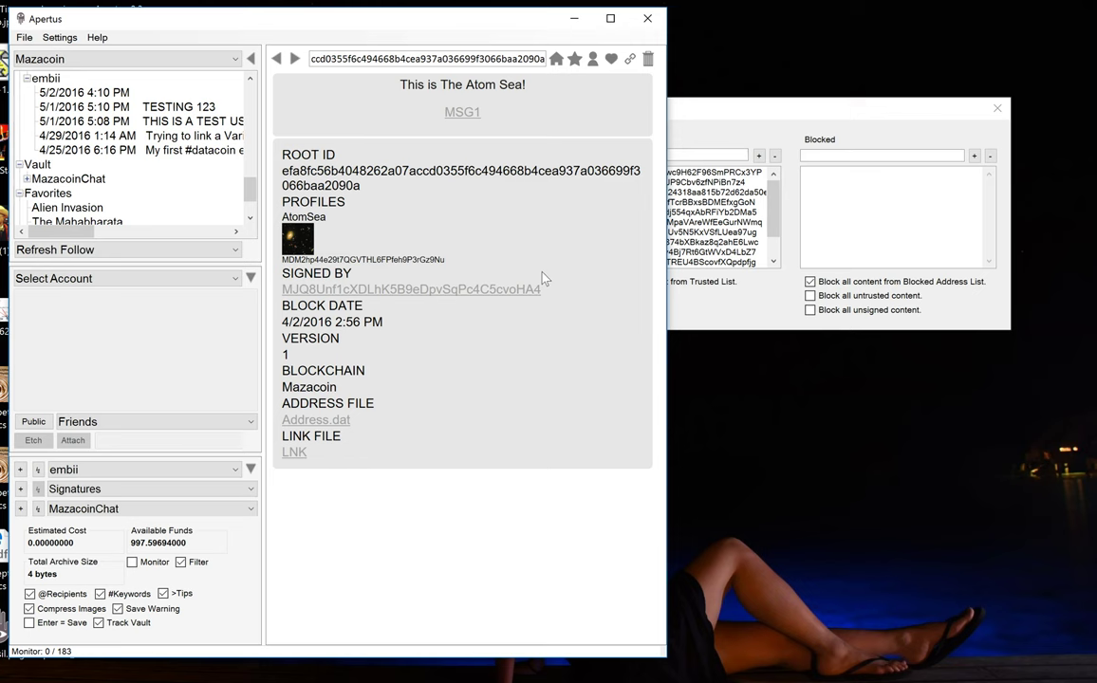
# Paste the Atom Sea signer's address into the Trusted field, adding then removing it from the list.
pyautogui.click(650, 104)
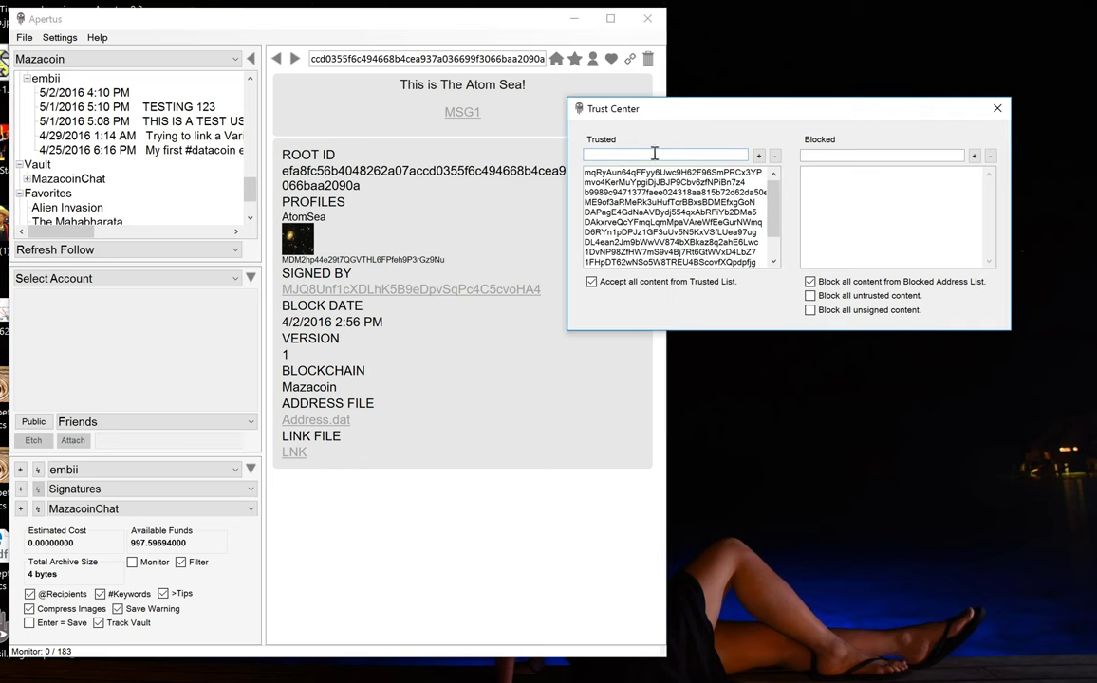
pyautogui.write('MJQ8Unf1cXDLhK5B9eDpvSqPc4C5cvoHA4')
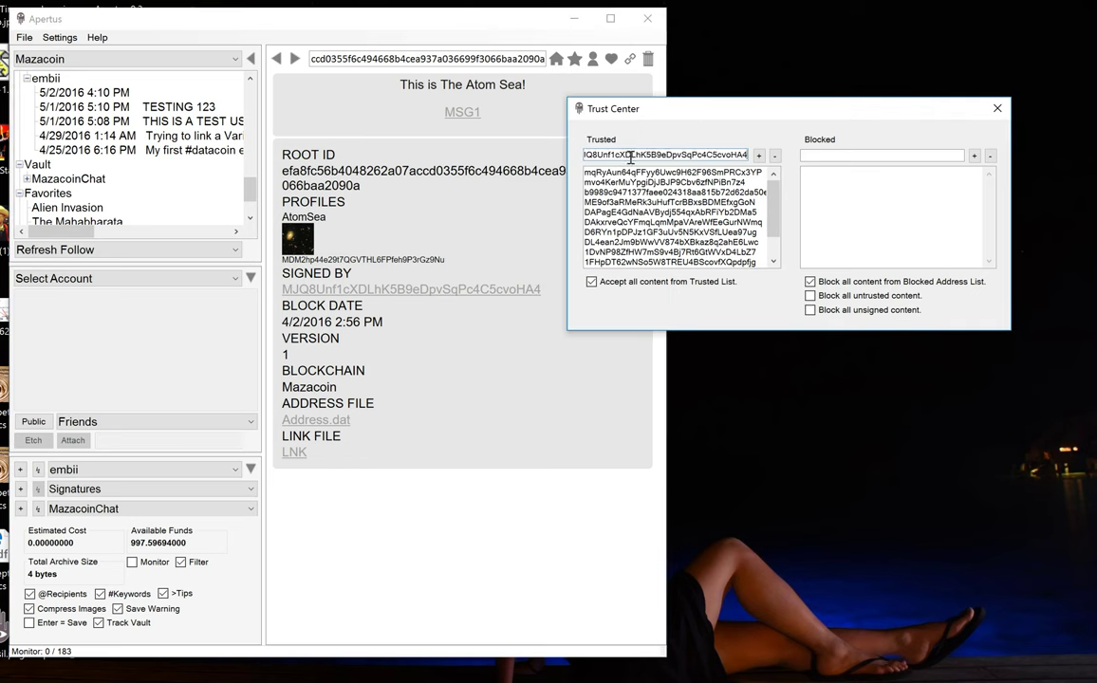
pyautogui.click(759, 155)
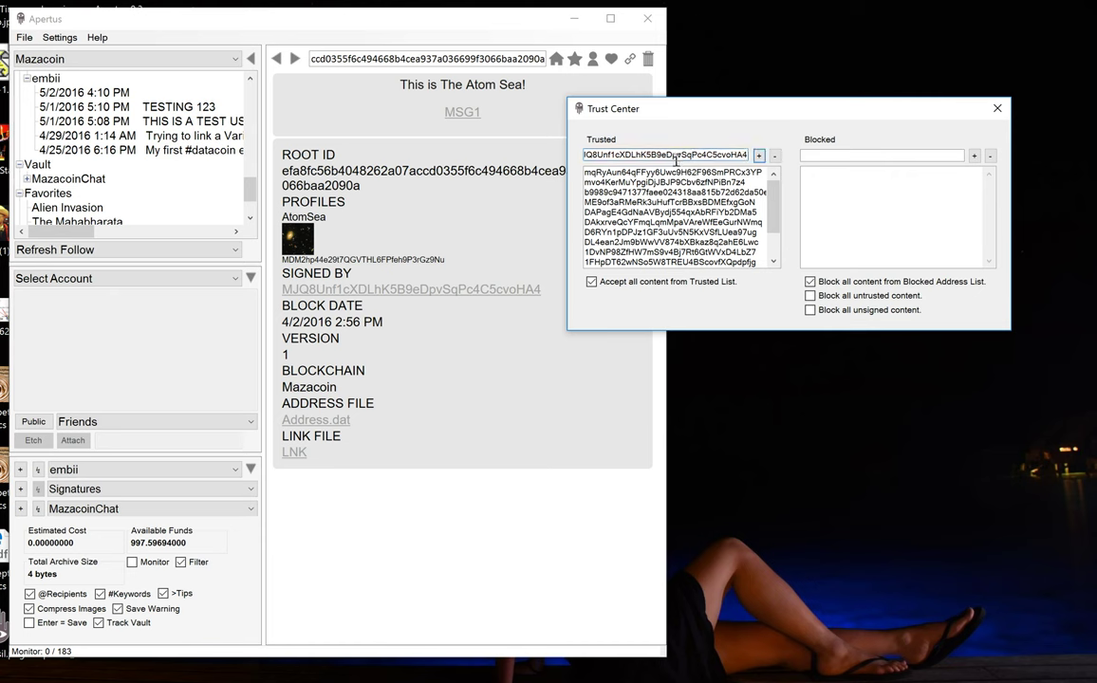
pyautogui.click(775, 156)
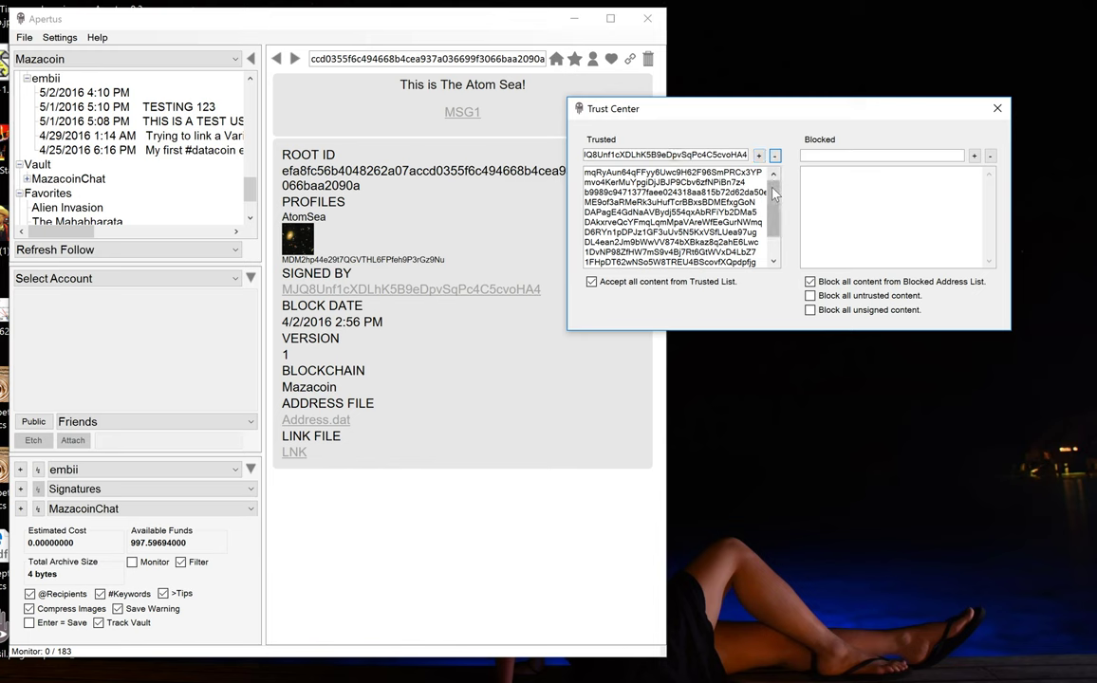
pyautogui.scroll(-1, 683, 214)
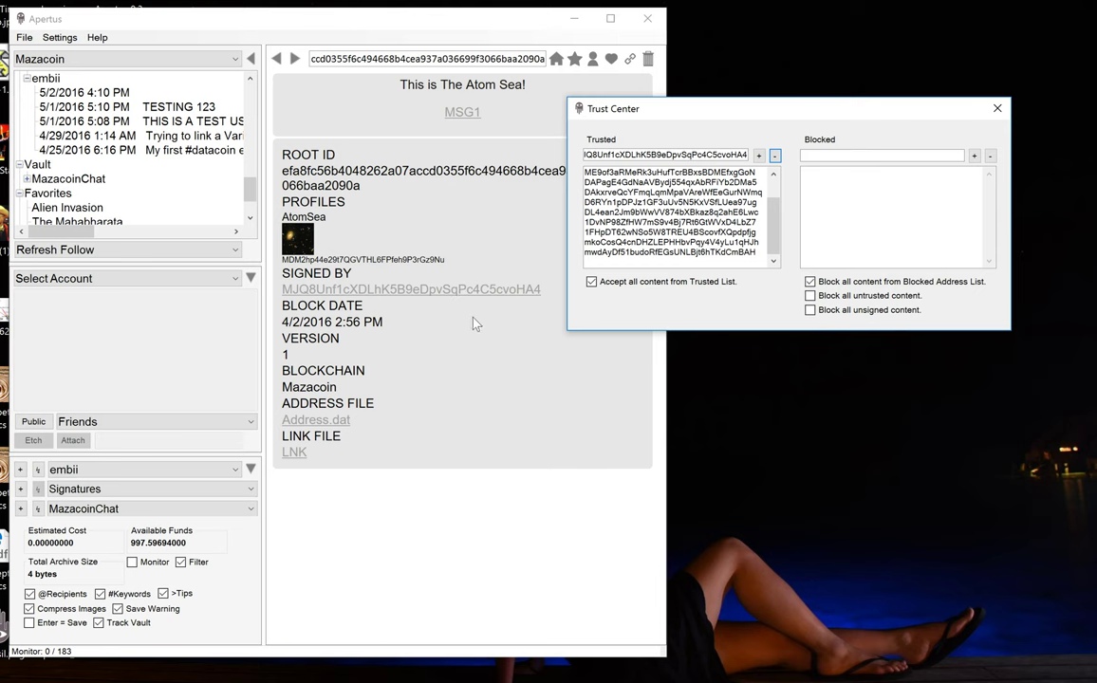
pyautogui.moveTo(728, 113); pyautogui.dragTo(772, 110)
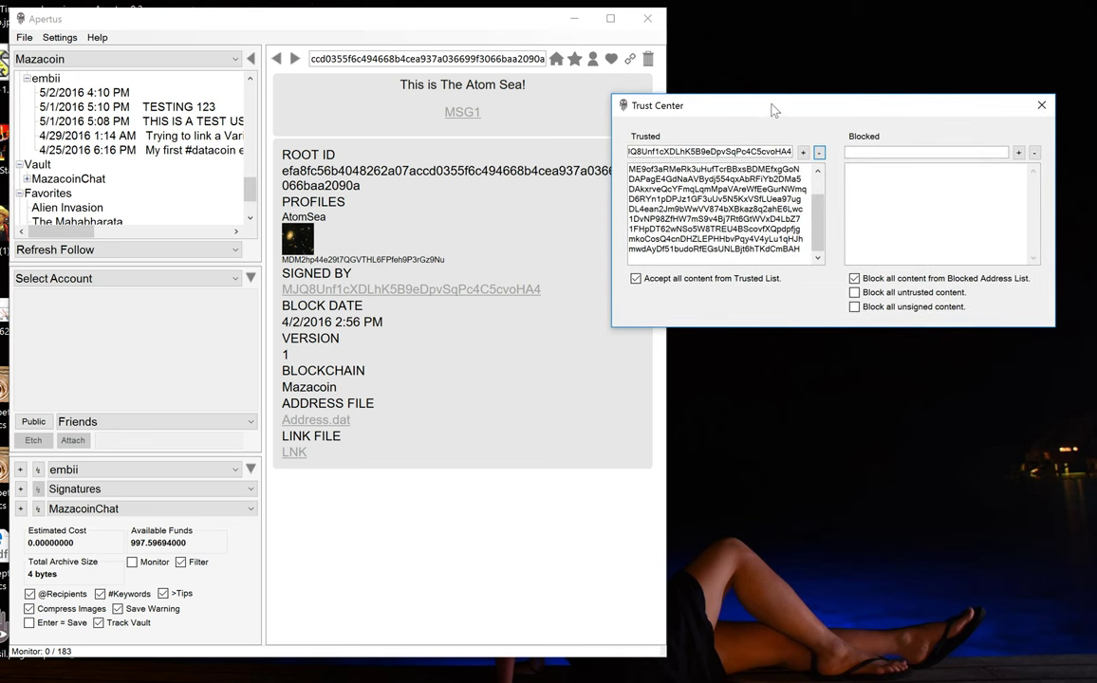
# Paste the Atom Sea signer's address into the Blocked field and add it to the blocked list.
pyautogui.click(875, 157)
pyautogui.hotkey('ctrl', 'v')
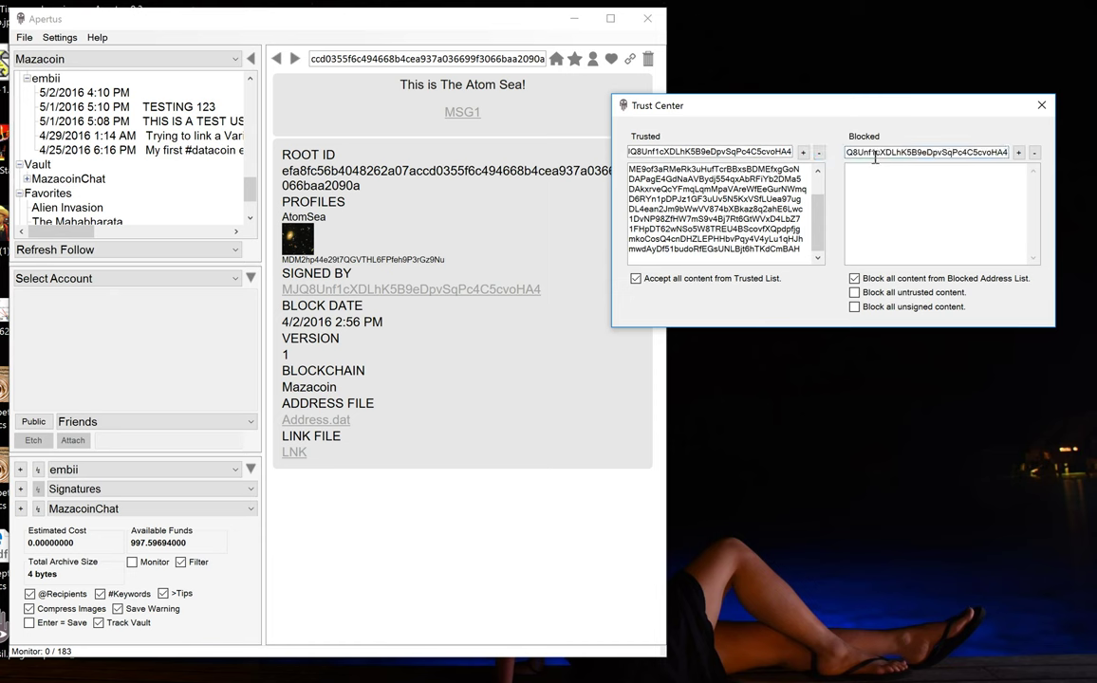
pyautogui.click(1019, 152)
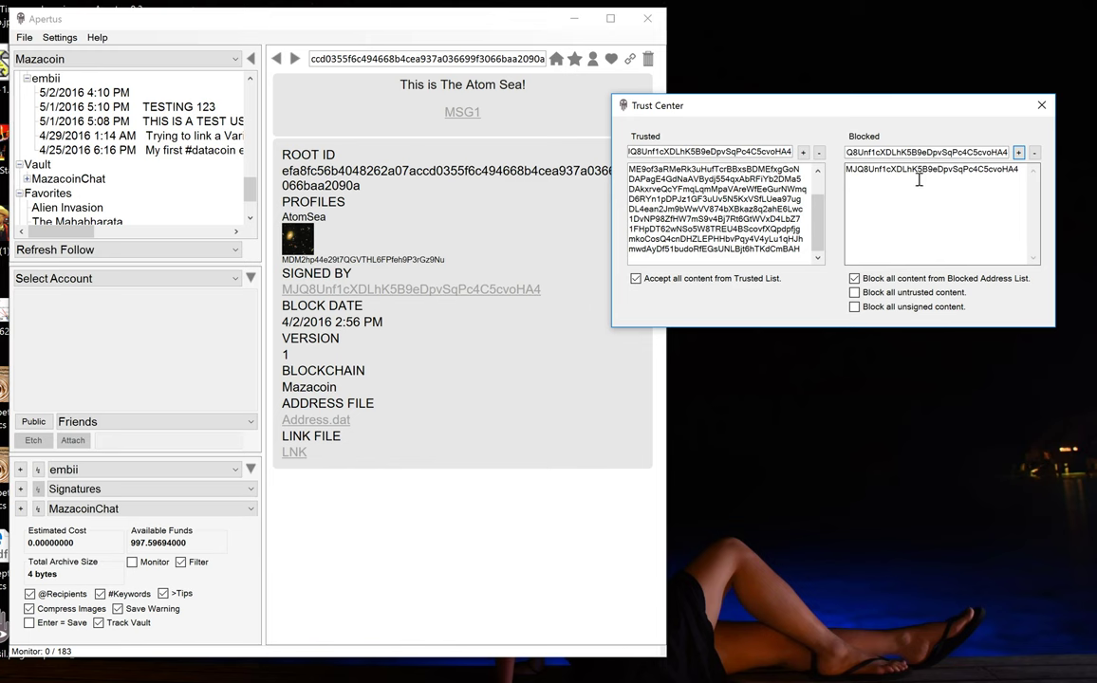
pyautogui.click(394, 19)
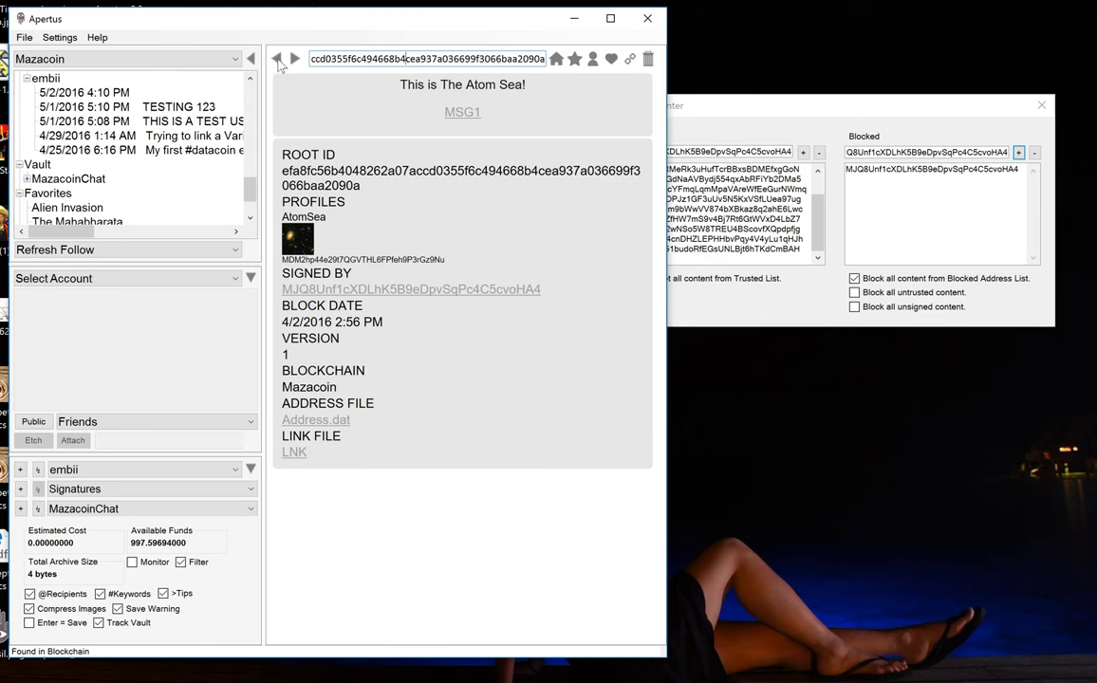
# Revisit the Atom Sea record to see the blocked message, remove the signer from Blocked, and reload.
pyautogui.click(295, 59)
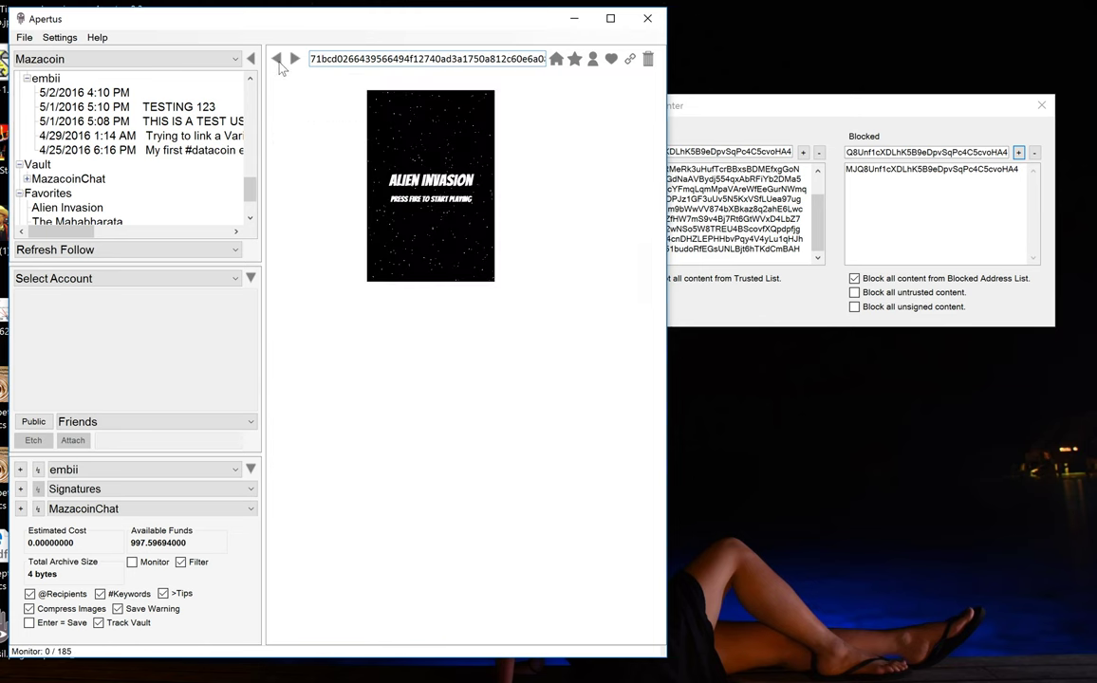
pyautogui.click(295, 59)
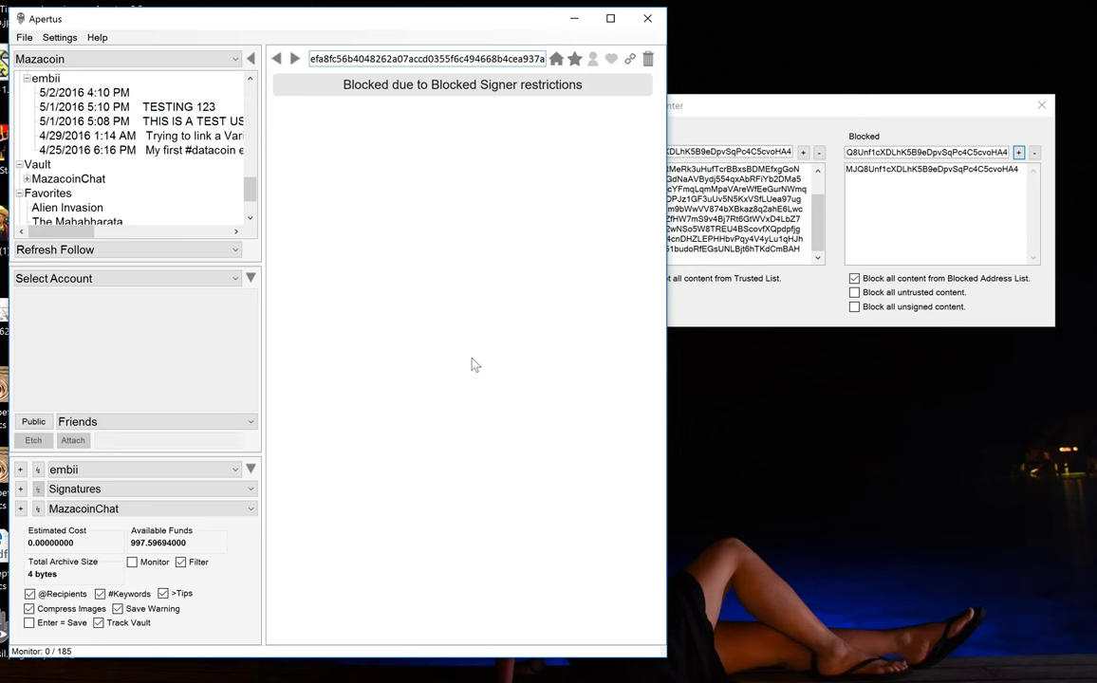
pyautogui.click(1035, 153)
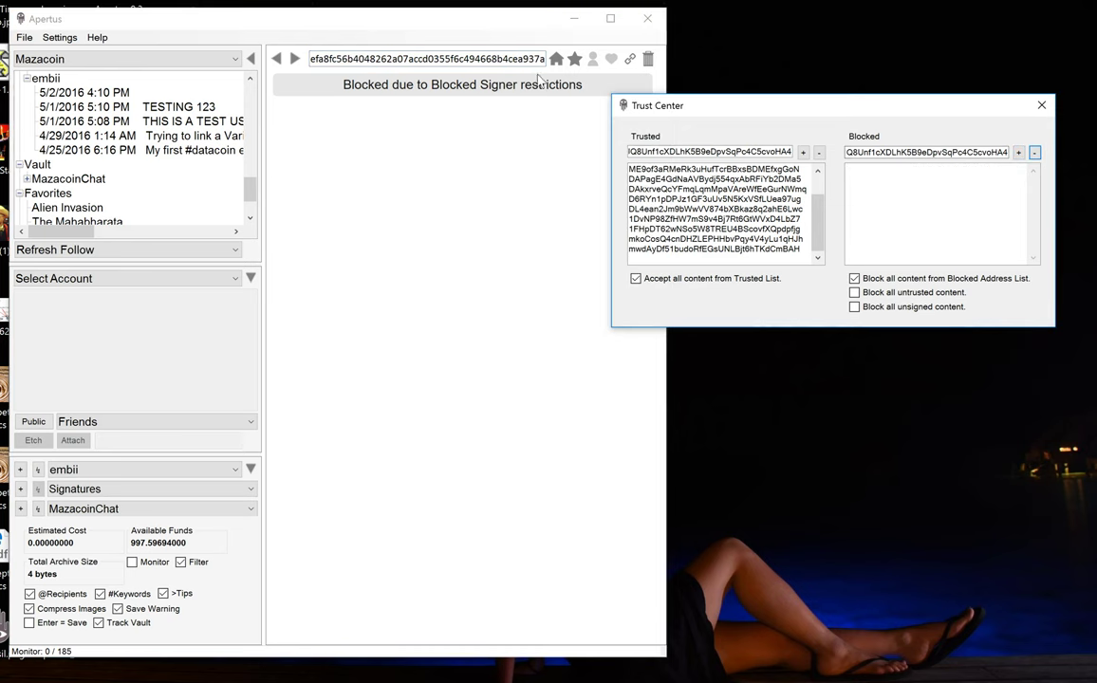
pyautogui.click(489, 59)
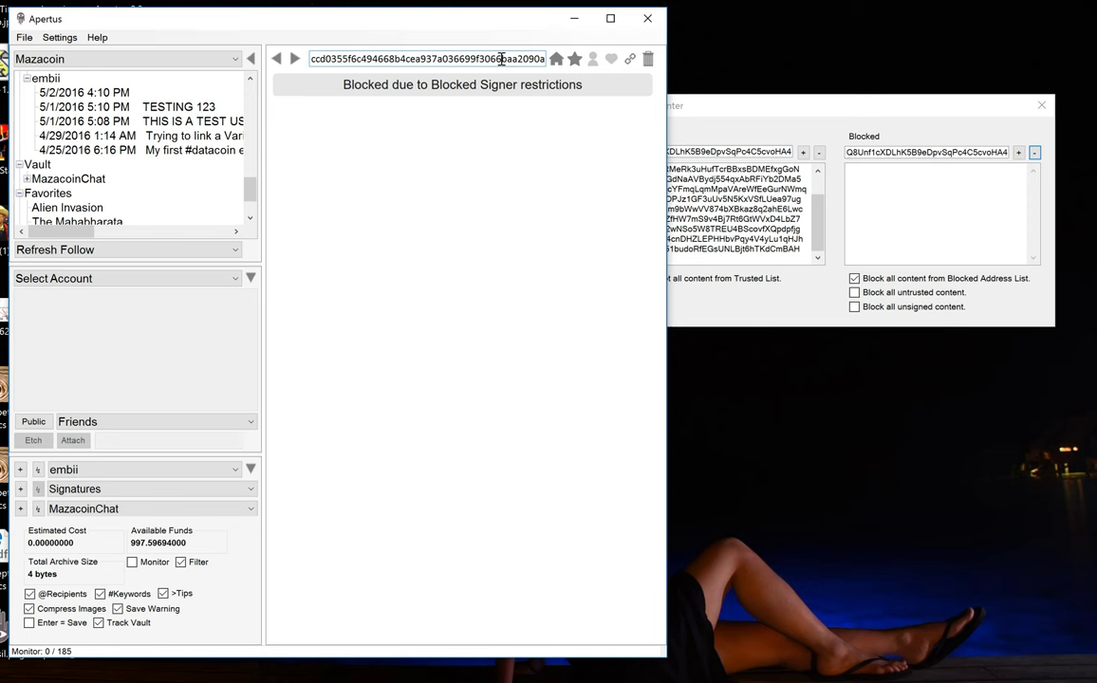
pyautogui.press('Return')
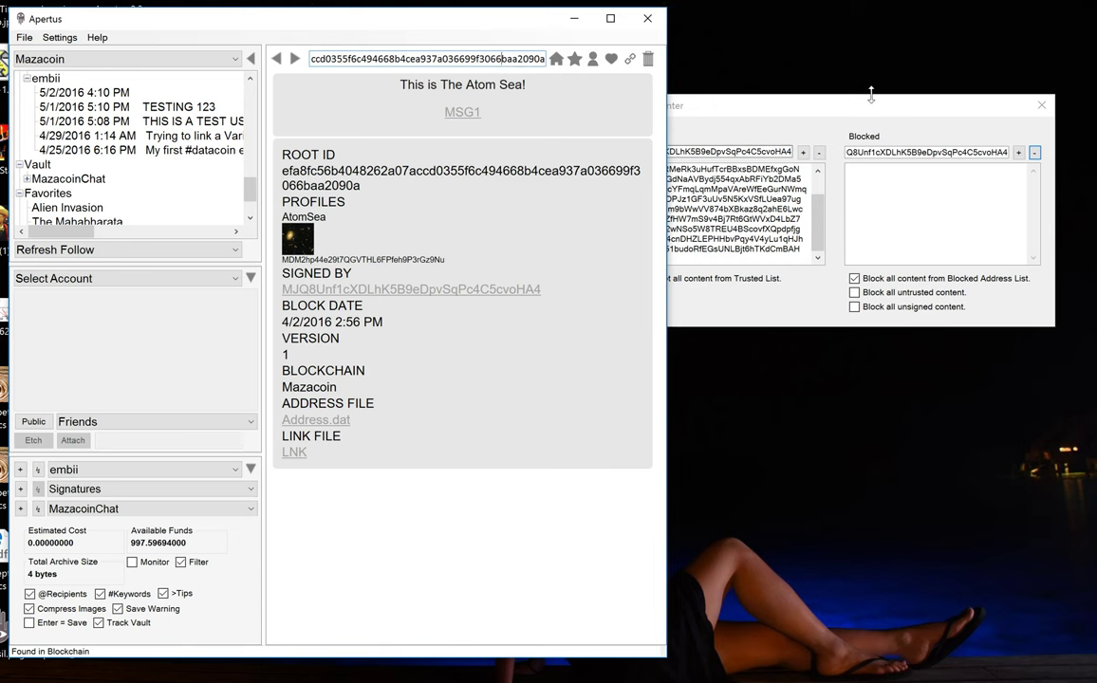
# Turn on 'Block all unsigned content' in the Trust Center.
pyautogui.moveTo(814, 115); pyautogui.dragTo(731, 104)
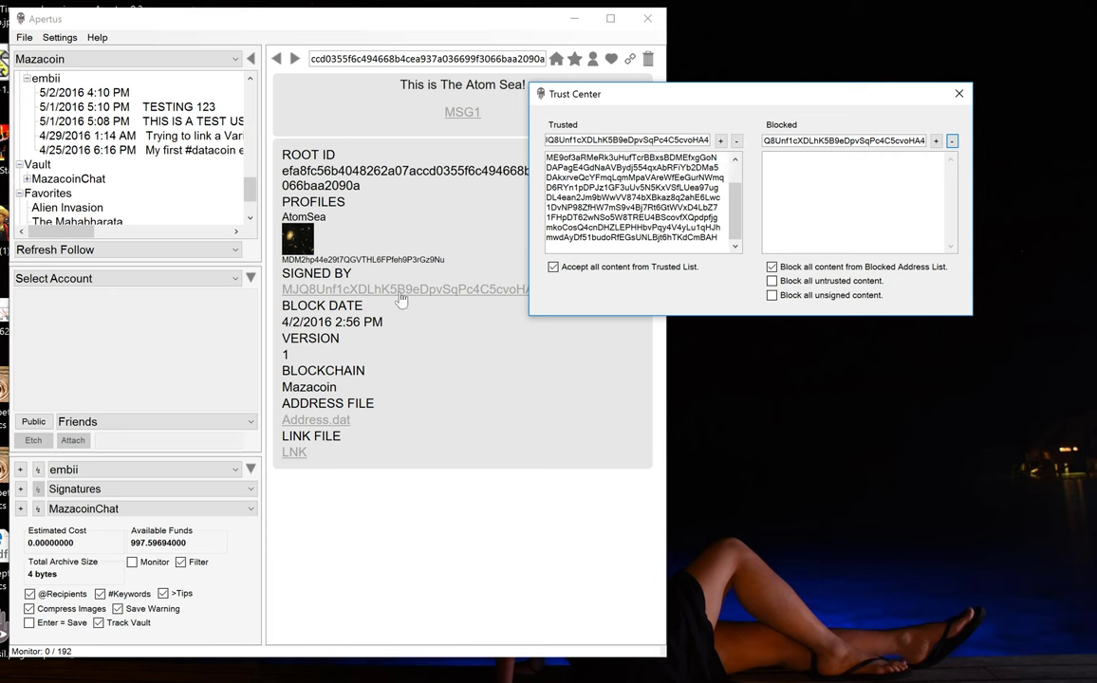
pyautogui.click(773, 296)
pyautogui.click(460, 112)
pyautogui.click(276, 58)
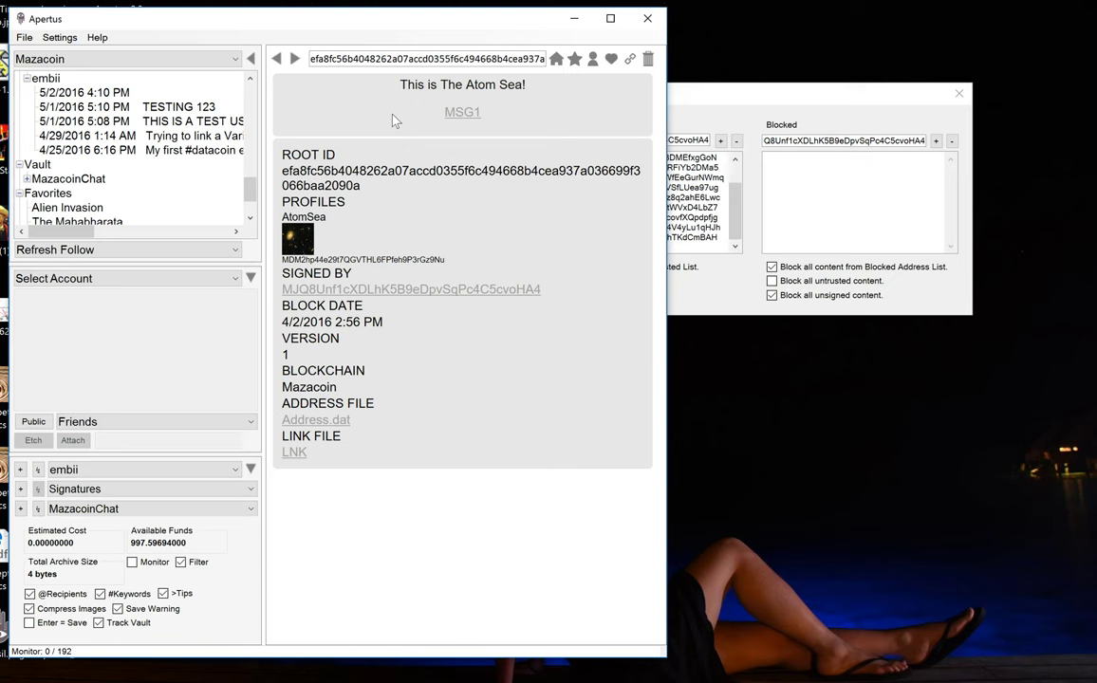
pyautogui.moveTo(713, 104); pyautogui.dragTo(714, 167)
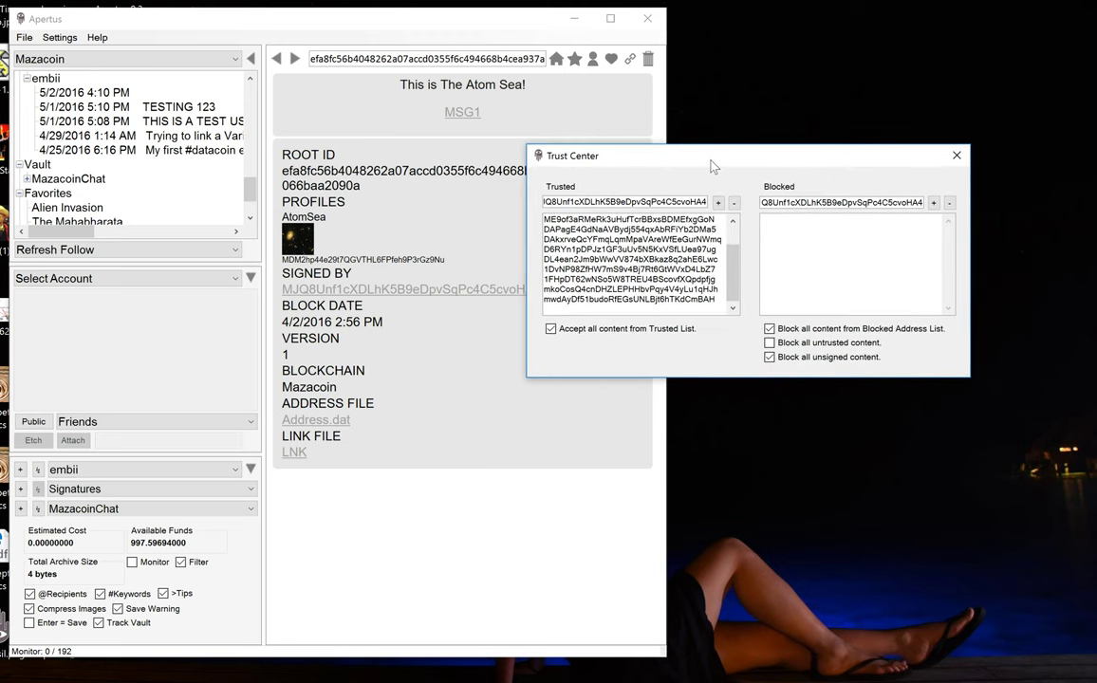